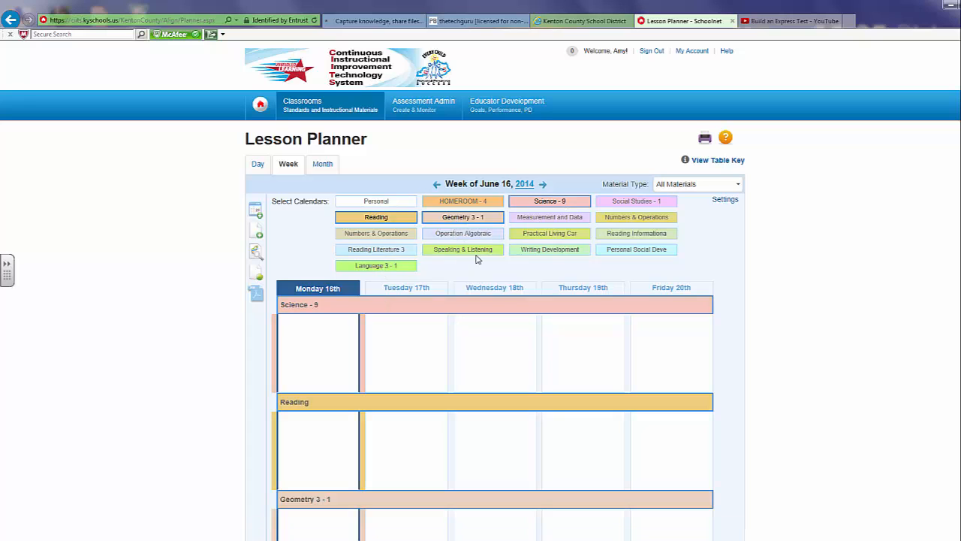
- Add the Writing Development calendar to the weekly planner for June 16, 2014
{"action": "left_click", "coordinate": [547, 251]}
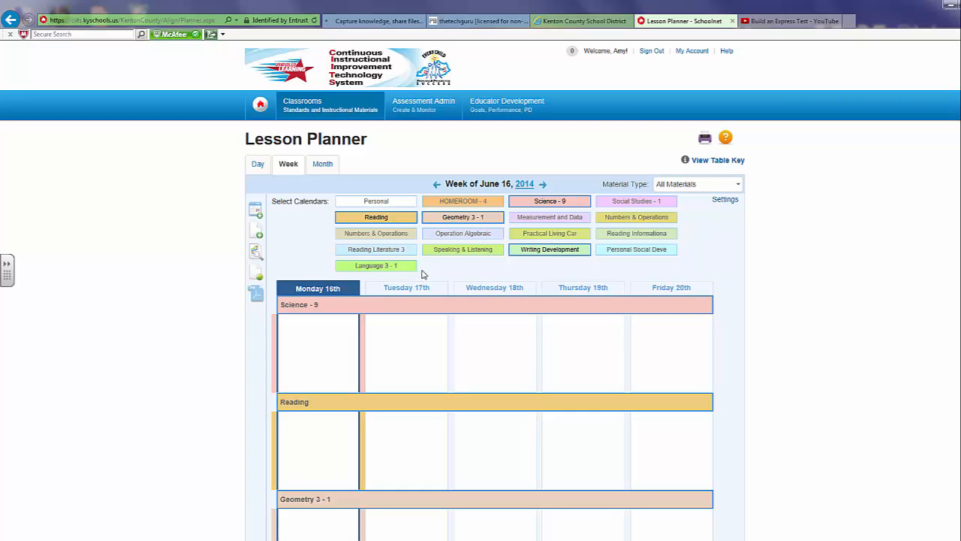
{"action": "scroll", "coordinate": [492, 353], "scroll_direction": "down", "scroll_amount": 5}
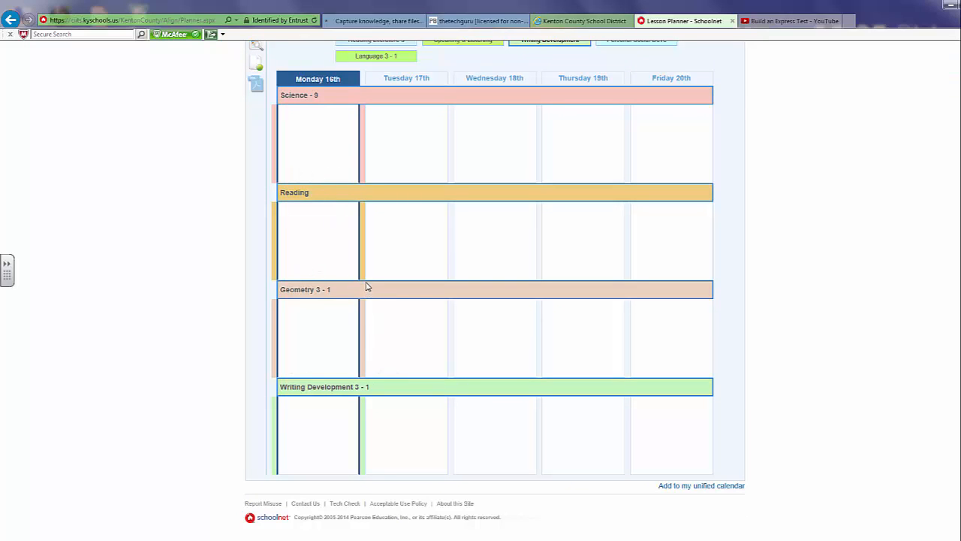
{"action": "scroll", "coordinate": [365, 283], "scroll_direction": "up", "scroll_amount": 2}
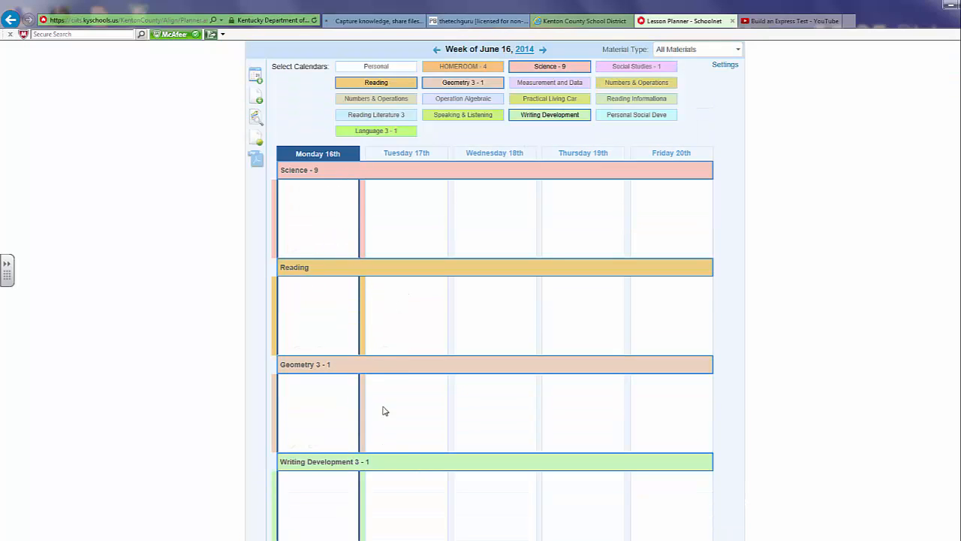
- Schedule the Civil Rights Scavenger Hunt lesson plan from my materials on Monday 16th in the Reading calendar
{"action": "left_click", "coordinate": [256, 78]}
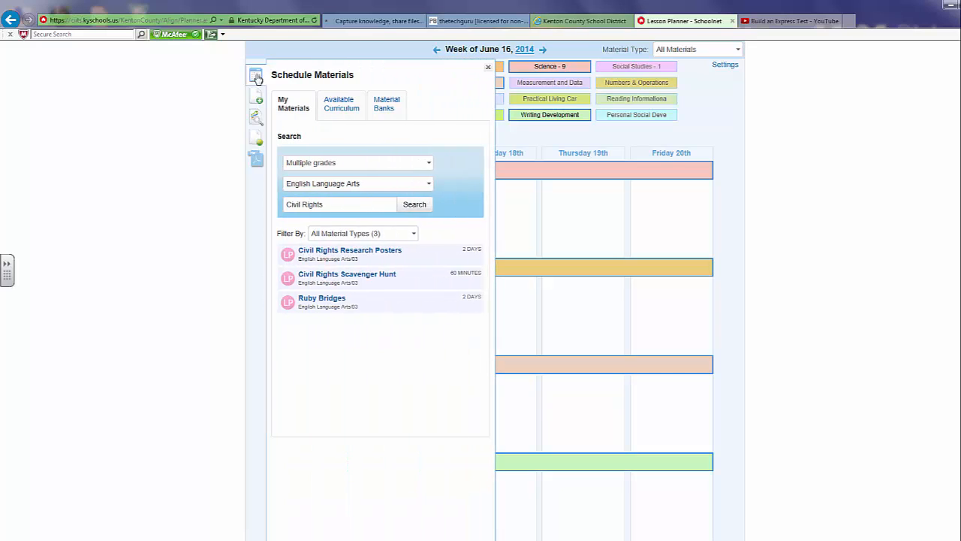
{"action": "left_click", "coordinate": [380, 186]}
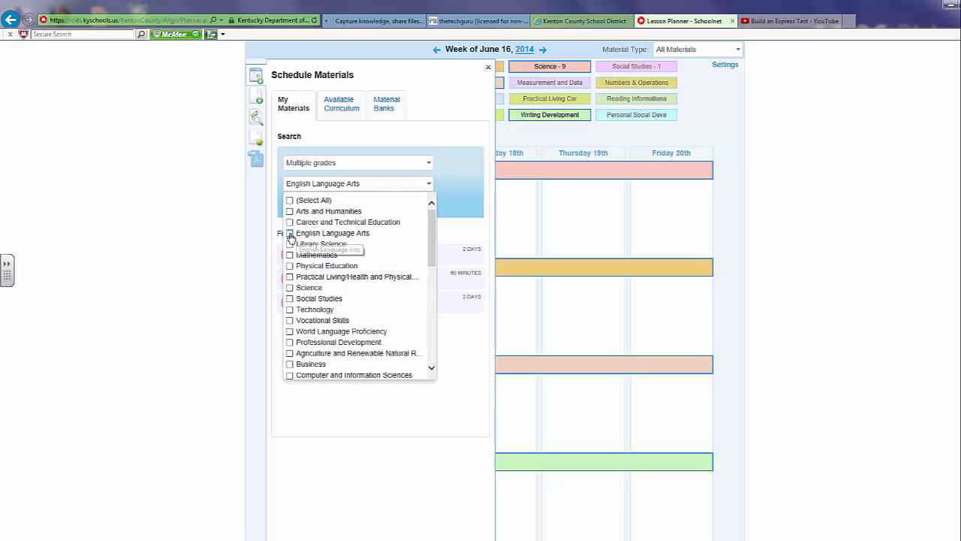
{"action": "left_click", "coordinate": [462, 194]}
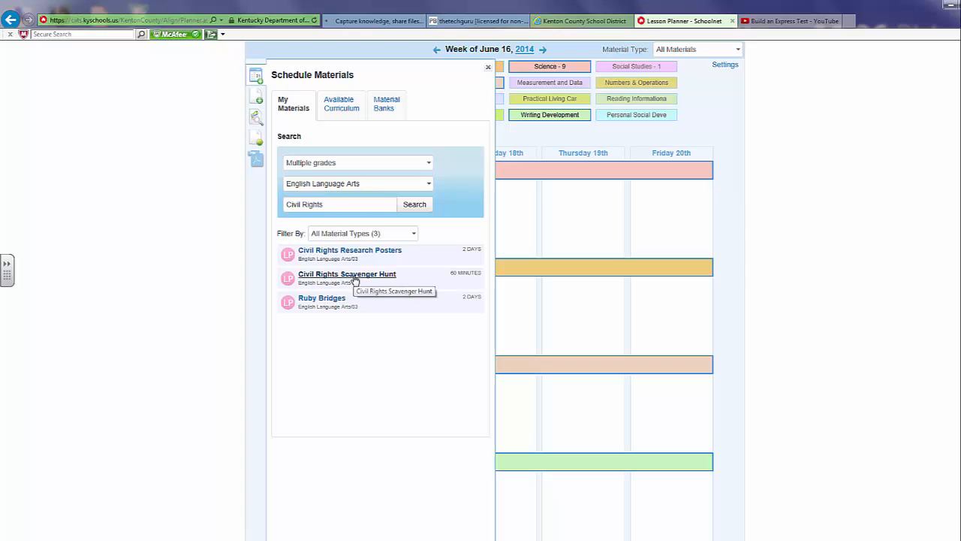
{"action": "mouse_move", "coordinate": [354, 280]}
{"action": "left_mouse_down"}
{"action": "mouse_move", "coordinate": [496, 314]}
{"action": "mouse_move", "coordinate": [349, 297]}
{"action": "left_mouse_up"}
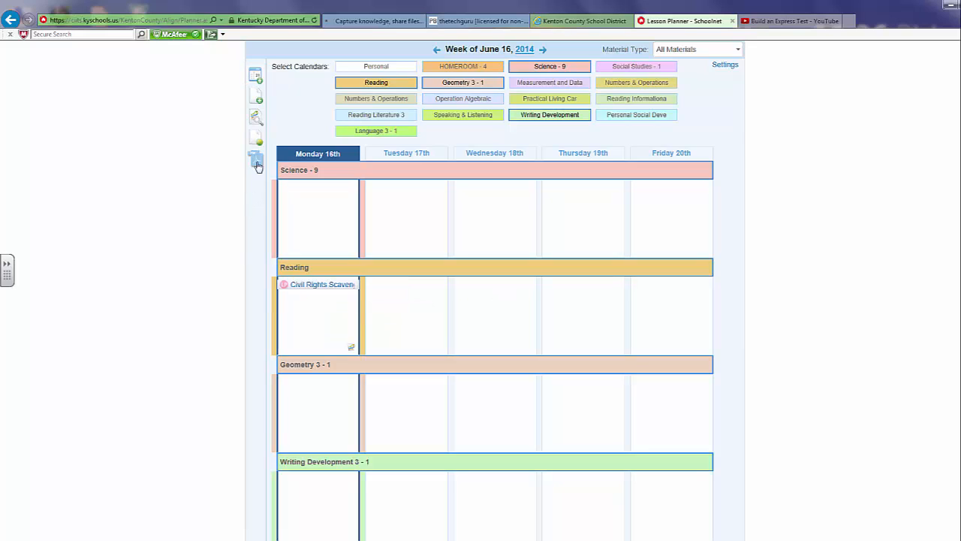
- Preview the Ruby Bridges lesson plan from my materials, reading through its content and aligned standards, and close the preview
{"action": "left_click", "coordinate": [257, 77]}
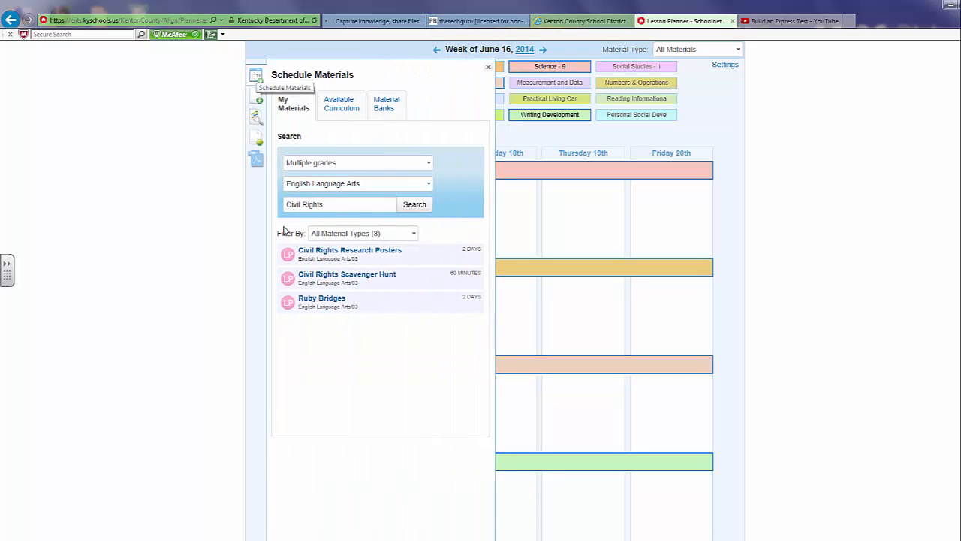
{"action": "left_click", "coordinate": [331, 299]}
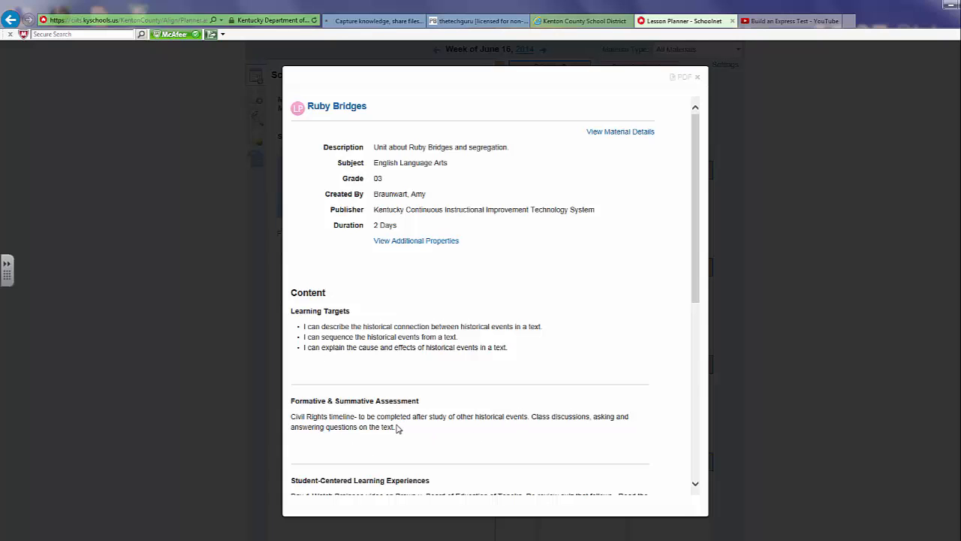
{"action": "scroll", "coordinate": [398, 428], "scroll_direction": "down", "scroll_amount": 3}
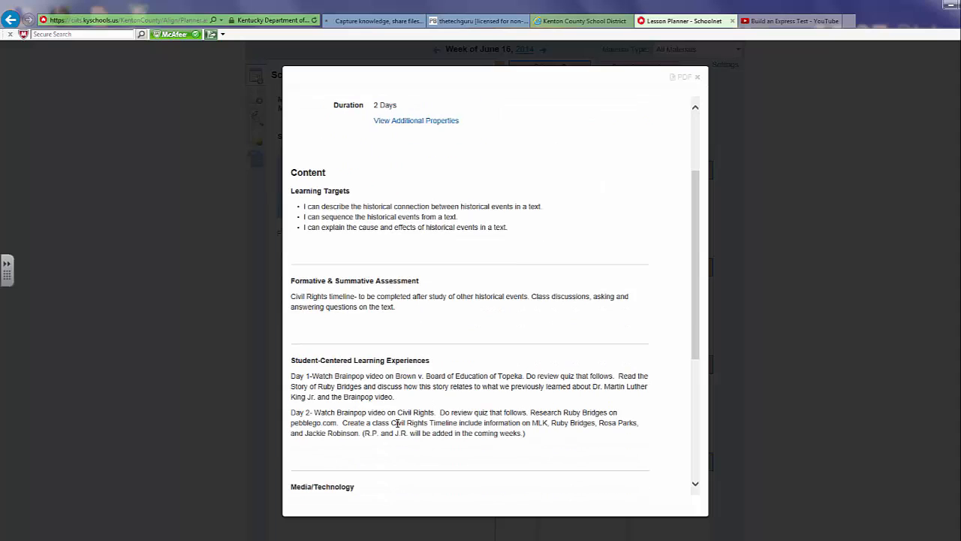
{"action": "scroll", "coordinate": [340, 421], "scroll_direction": "down", "scroll_amount": 3}
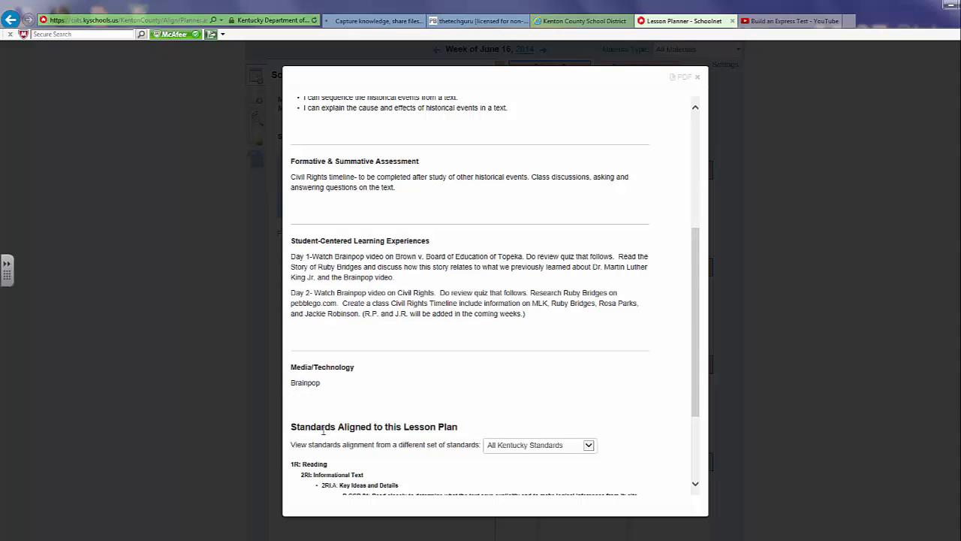
{"action": "scroll", "coordinate": [324, 430], "scroll_direction": "down", "scroll_amount": 3}
{"action": "scroll", "coordinate": [333, 420], "scroll_direction": "up", "scroll_amount": 7}
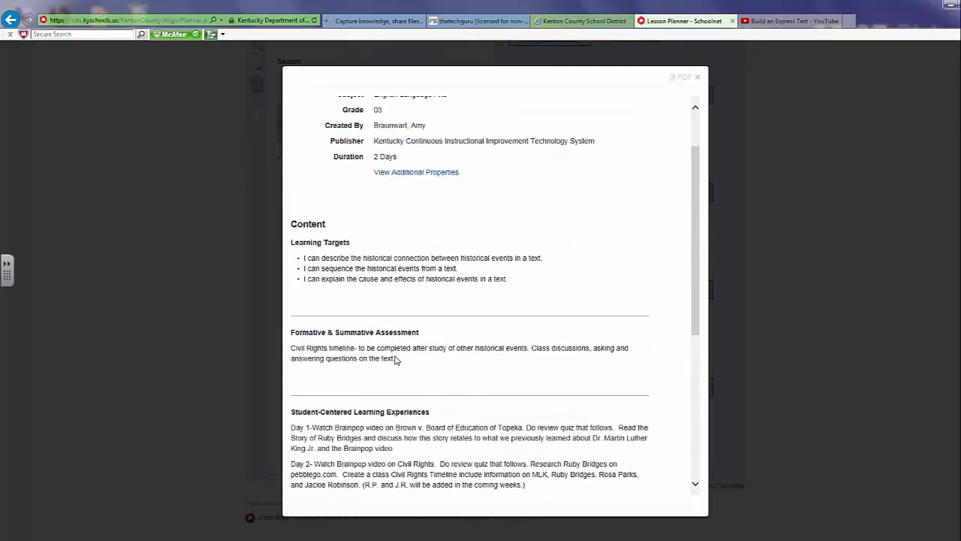
{"action": "scroll", "coordinate": [396, 360], "scroll_direction": "up", "scroll_amount": 2}
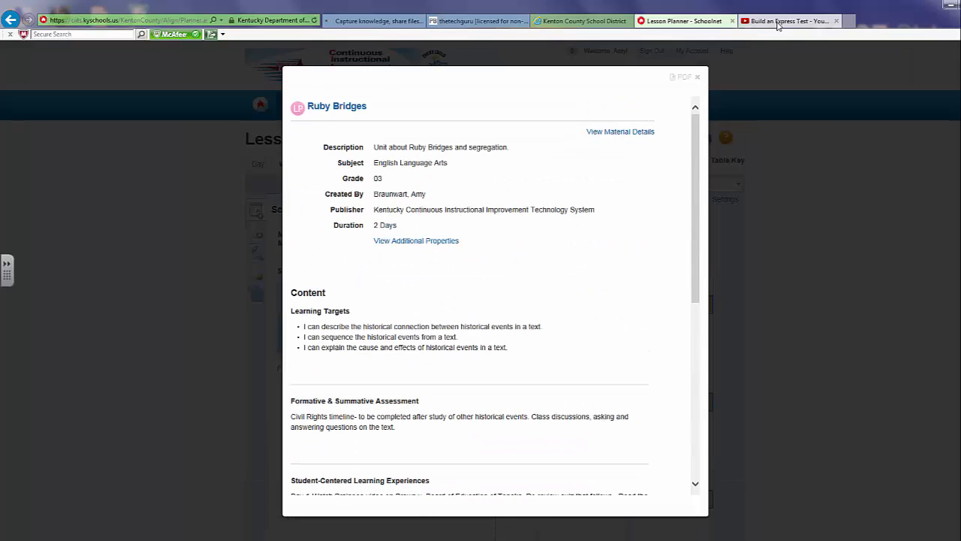
{"action": "left_click", "coordinate": [697, 78]}
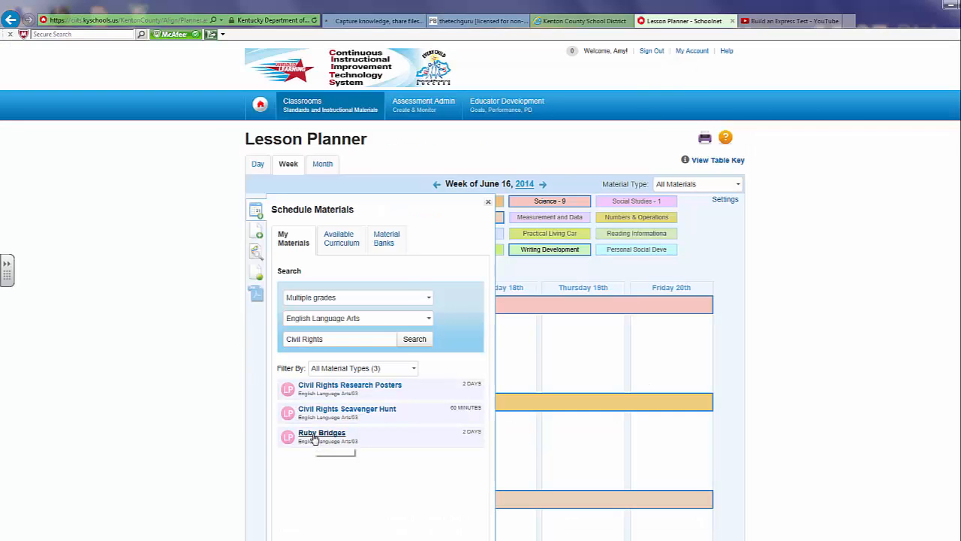
- In the Reading calendar, schedule Ruby Bridges starting Tuesday 17th and Civil Rights Research Posters starting Thursday 19th
{"action": "left_click_drag", "start_coordinate": [315, 439], "coordinate": [397, 429]}
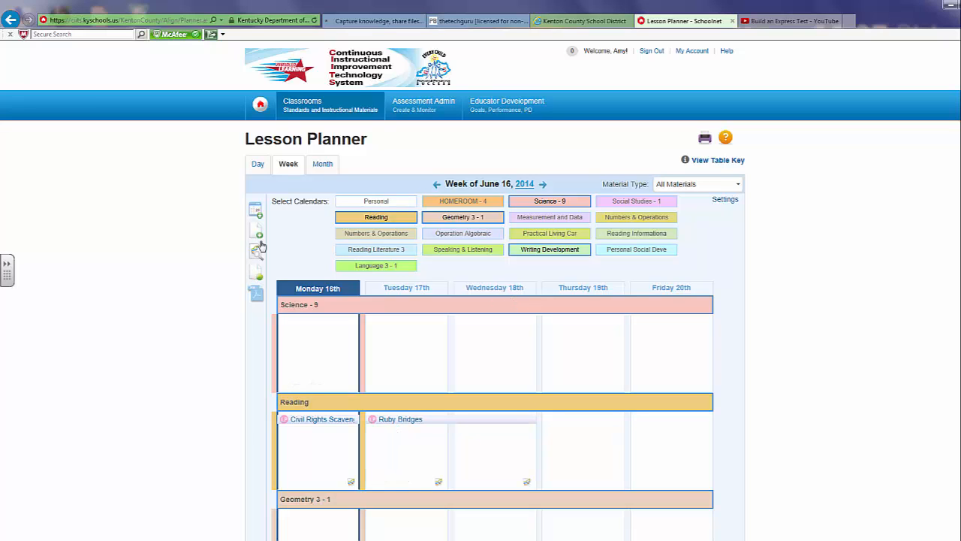
{"action": "left_click", "coordinate": [255, 207]}
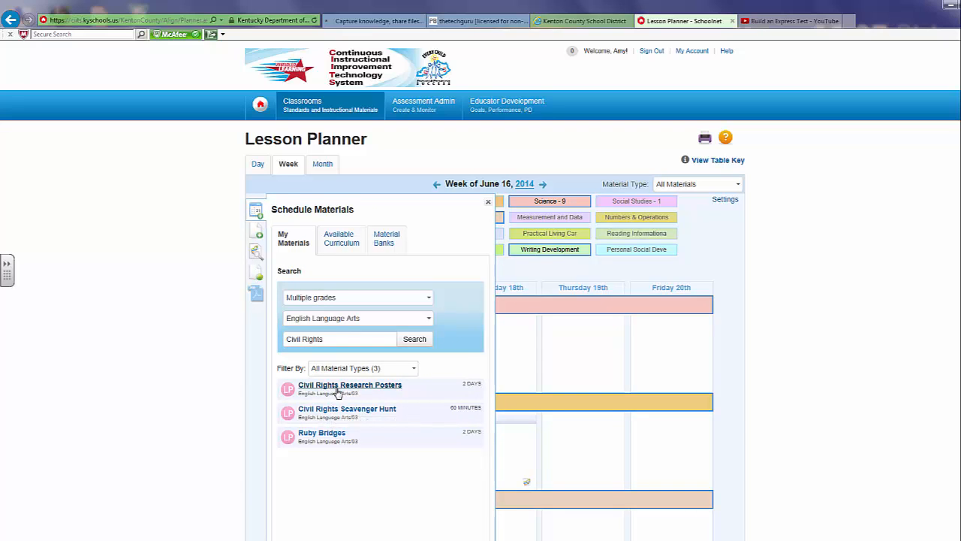
{"action": "left_click_drag", "start_coordinate": [339, 386], "coordinate": [605, 417]}
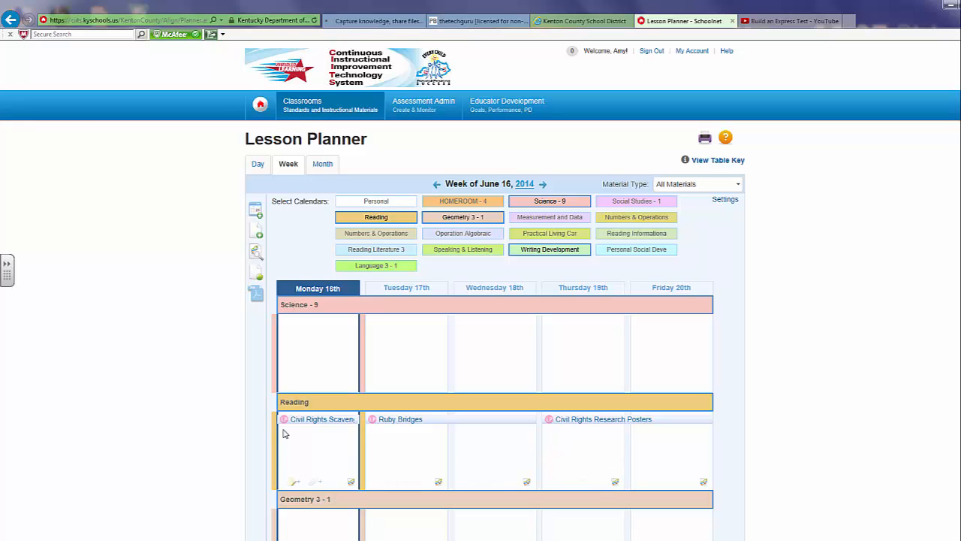
- Review the full material details of the scheduled Ruby Bridges lesson plan and return to the planner
{"action": "mouse_move", "coordinate": [558, 418]}
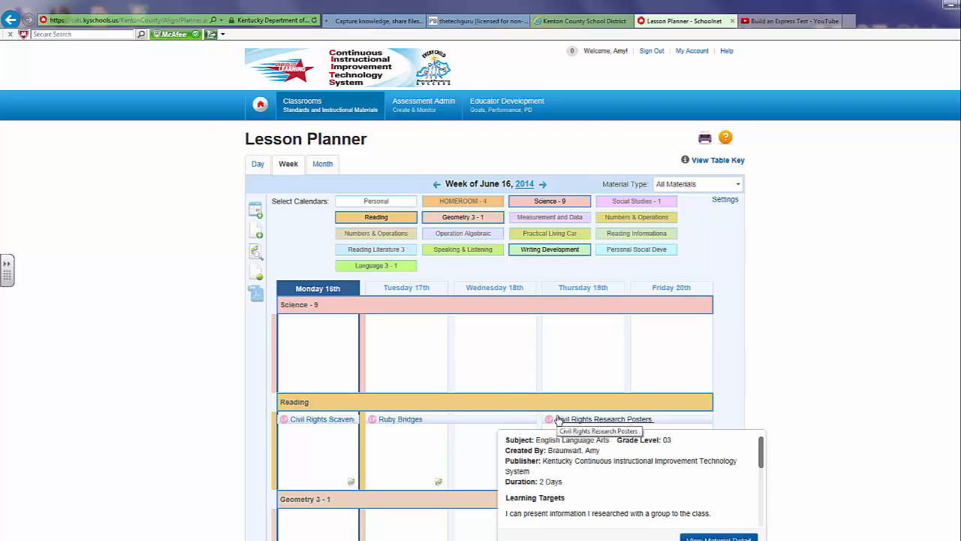
{"action": "scroll", "coordinate": [558, 418], "scroll_direction": "down", "scroll_amount": 1}
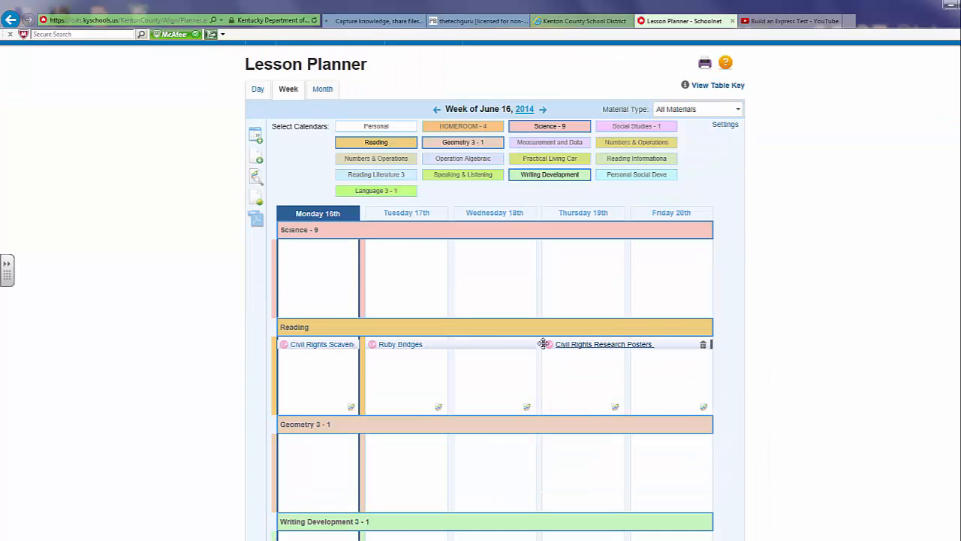
{"action": "mouse_move", "coordinate": [402, 347]}
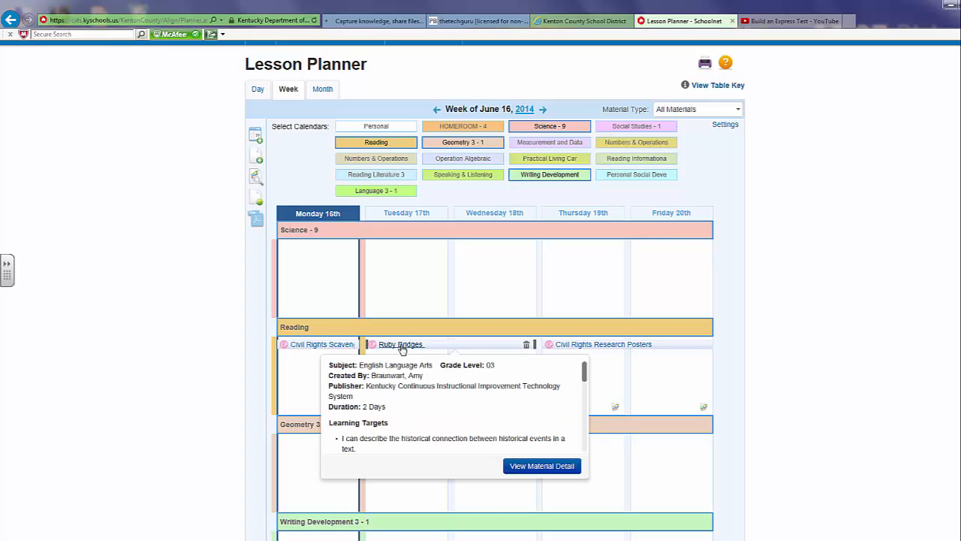
{"action": "left_click", "coordinate": [527, 467]}
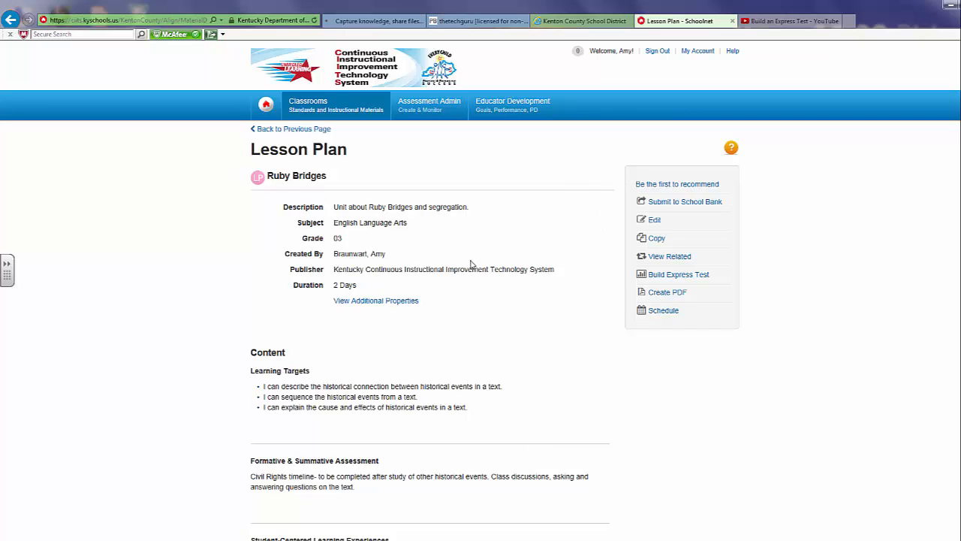
{"action": "scroll", "coordinate": [462, 284], "scroll_direction": "down", "scroll_amount": 4}
{"action": "scroll", "coordinate": [462, 284], "scroll_direction": "up", "scroll_amount": 4}
{"action": "left_click", "coordinate": [299, 131]}
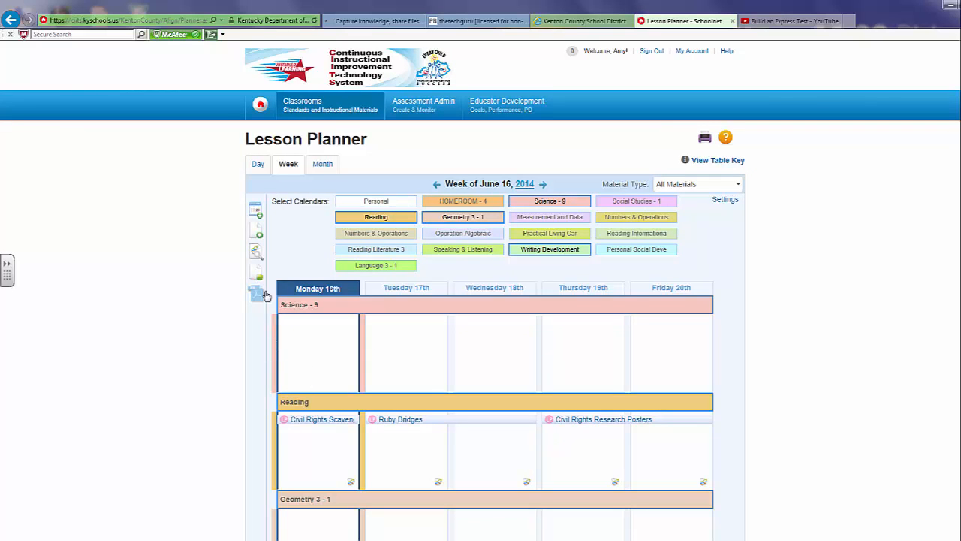
- Search my schedulable materials for "circuits" with the subject set to Science only
{"action": "left_click", "coordinate": [256, 215]}
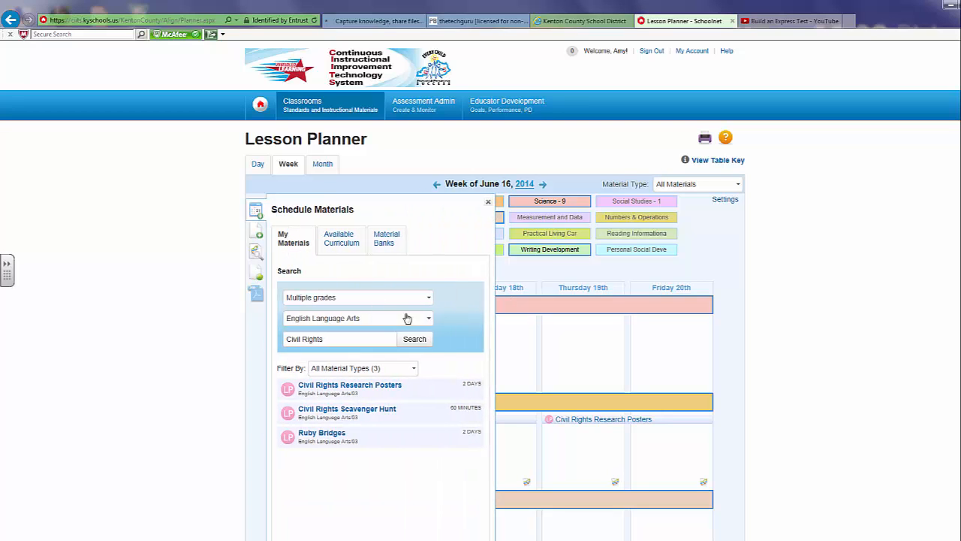
{"action": "left_click", "coordinate": [429, 322]}
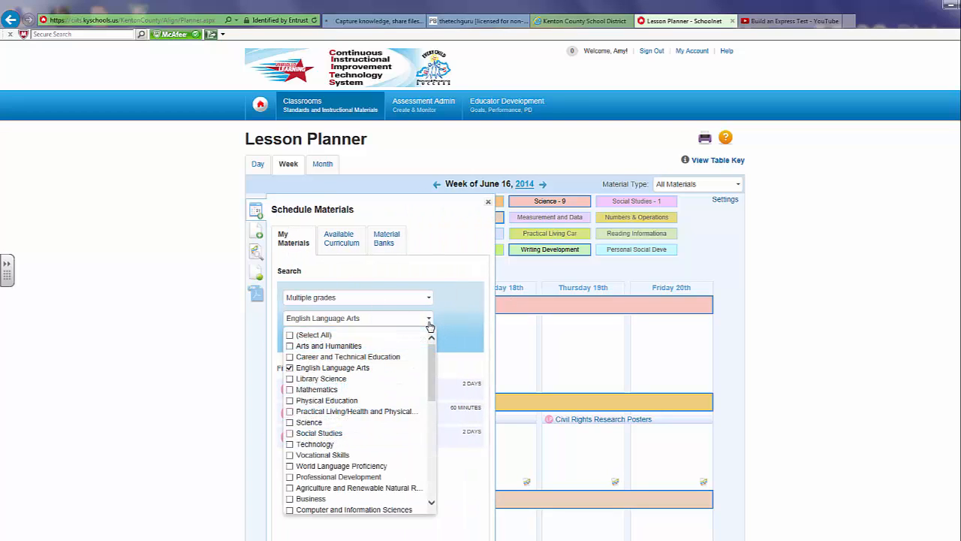
{"action": "left_click", "coordinate": [290, 422]}
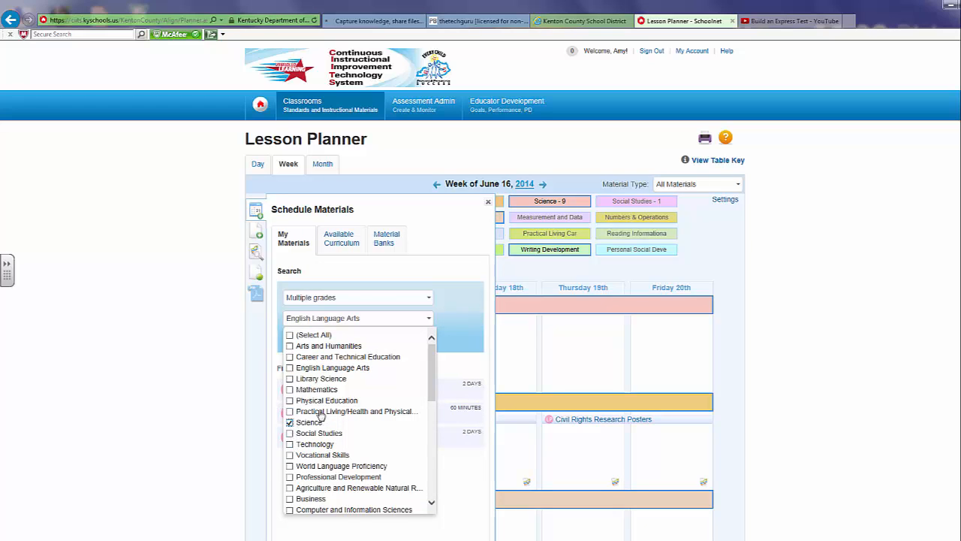
{"action": "left_click", "coordinate": [453, 331]}
{"action": "left_click_drag", "start_coordinate": [344, 339], "coordinate": [286, 344]}
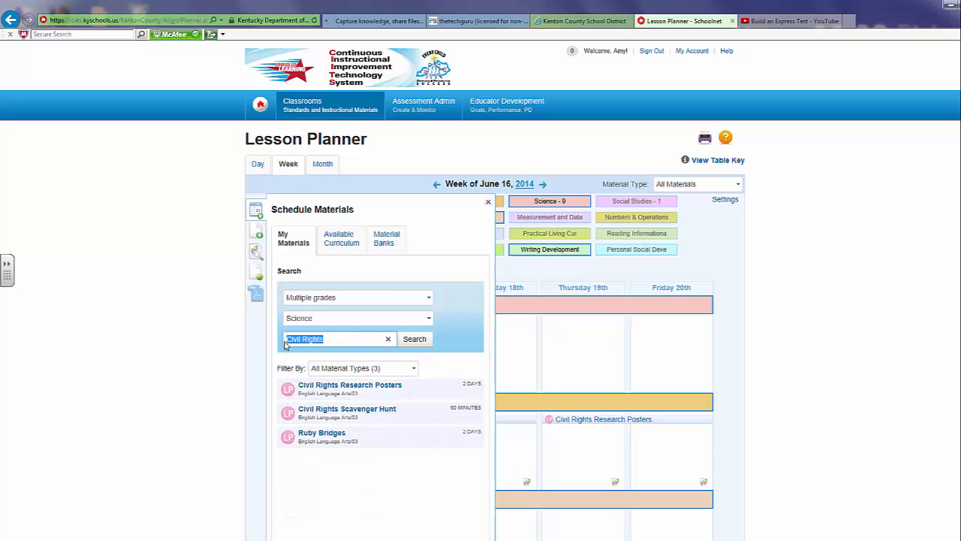
{"action": "type", "text": "circuits"}
{"action": "key", "text": "Return"}
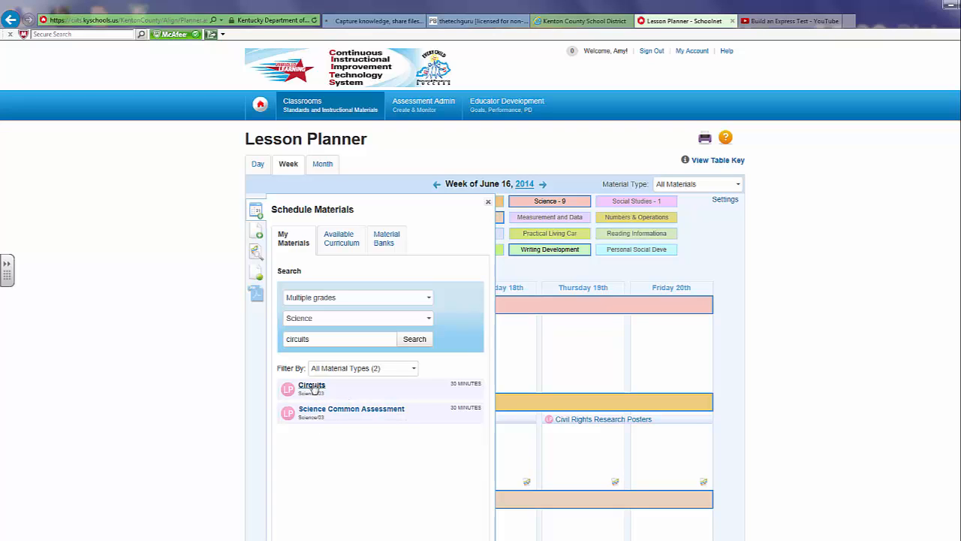
- Schedule the Circuits lesson plan on Monday 16th in the Science - 9 calendar and extend it through Friday 20th
{"action": "left_click_drag", "start_coordinate": [314, 387], "coordinate": [316, 332]}
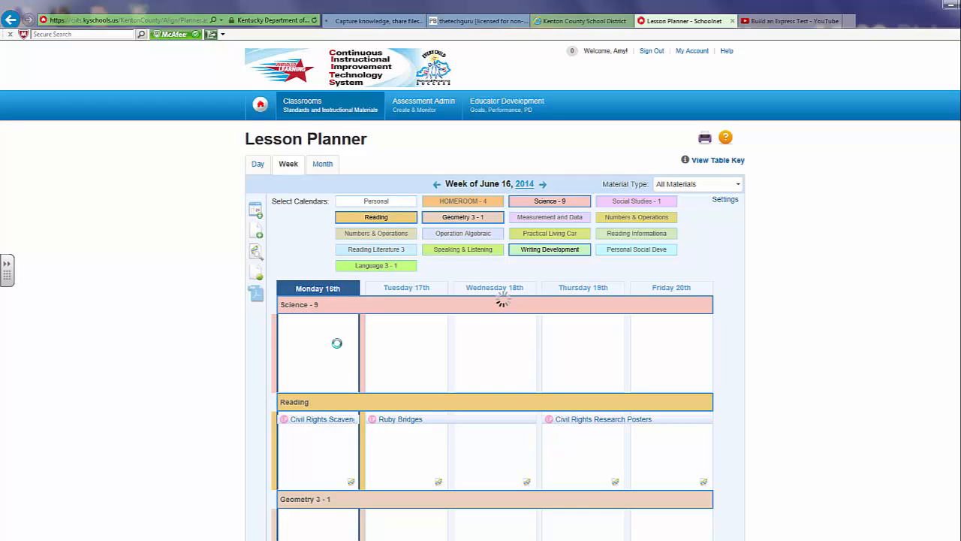
{"action": "mouse_move", "coordinate": [359, 321]}
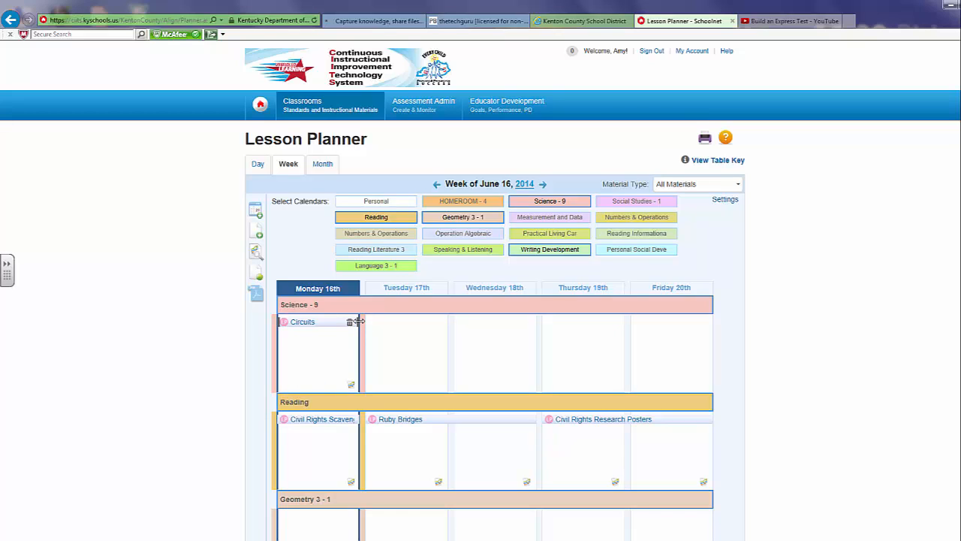
{"action": "left_click_drag", "start_coordinate": [359, 322], "coordinate": [707, 320]}
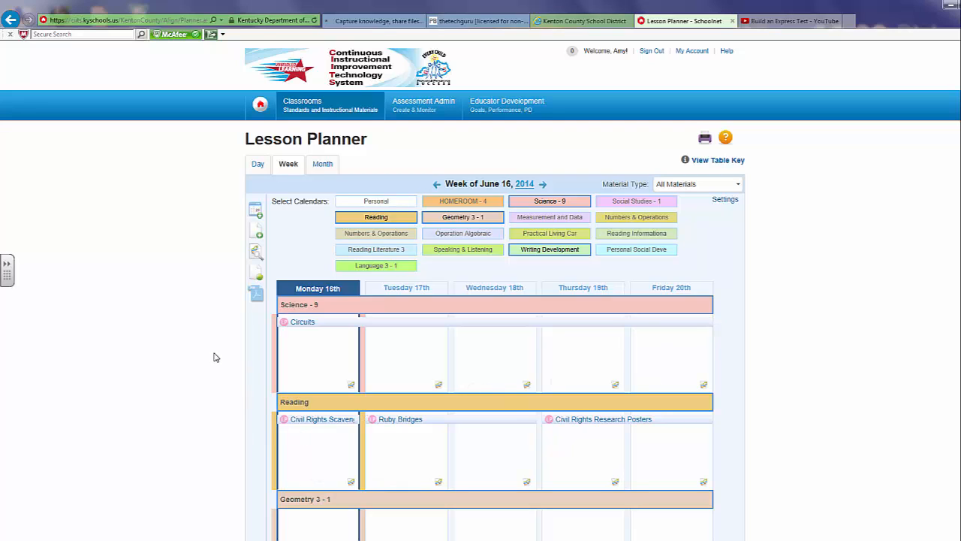
- Schedule the Science Common Assessment on Friday 20th in the Science - 9 calendar
{"action": "left_click", "coordinate": [255, 212]}
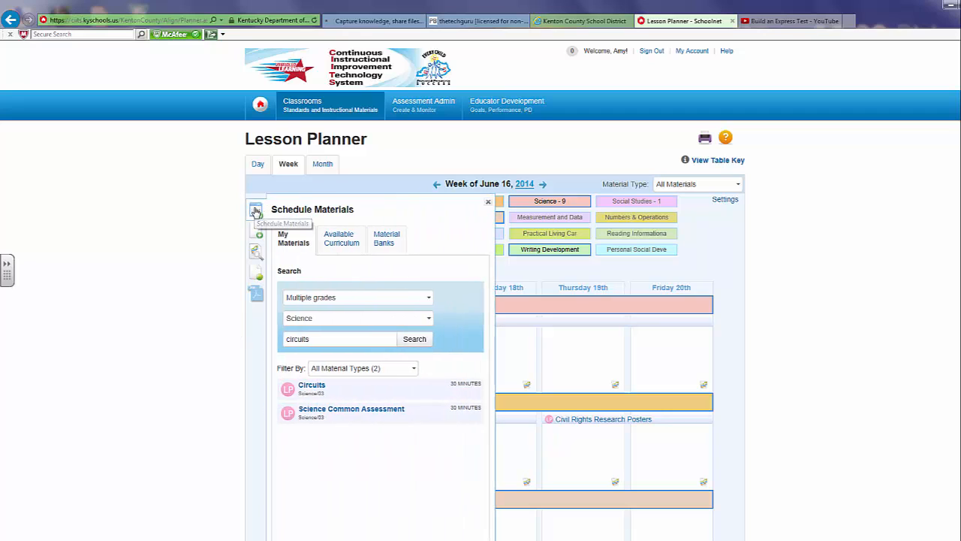
{"action": "left_click_drag", "start_coordinate": [315, 412], "coordinate": [661, 350]}
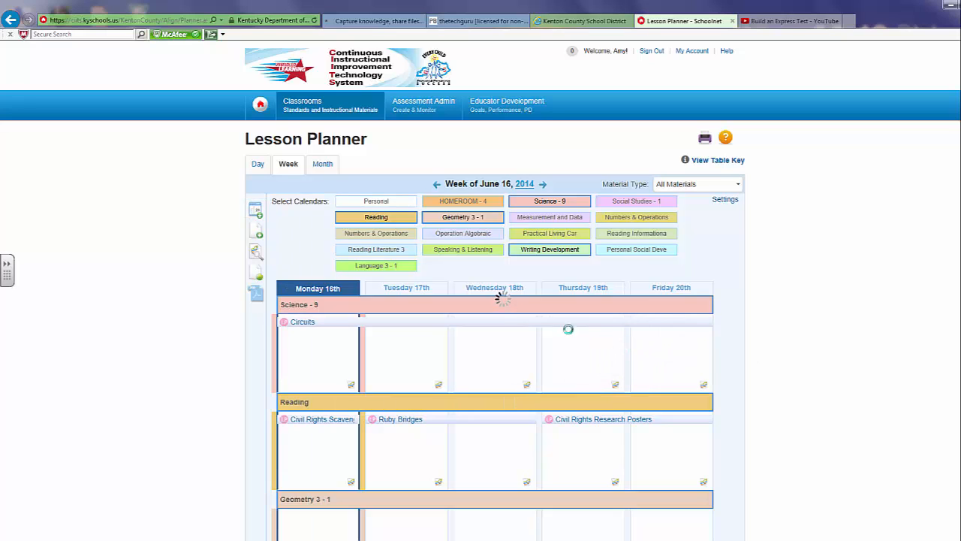
{"action": "mouse_move", "coordinate": [311, 325]}
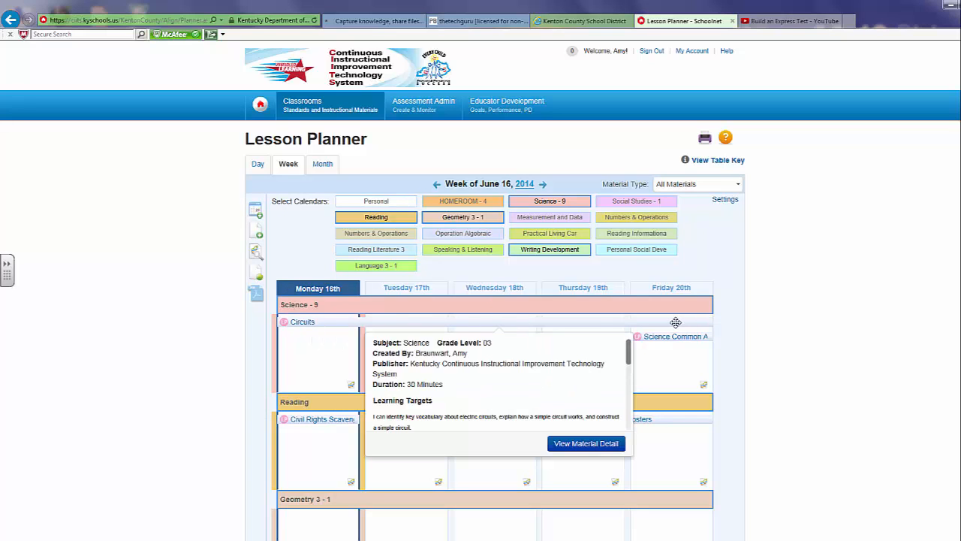
{"action": "mouse_move", "coordinate": [678, 341]}
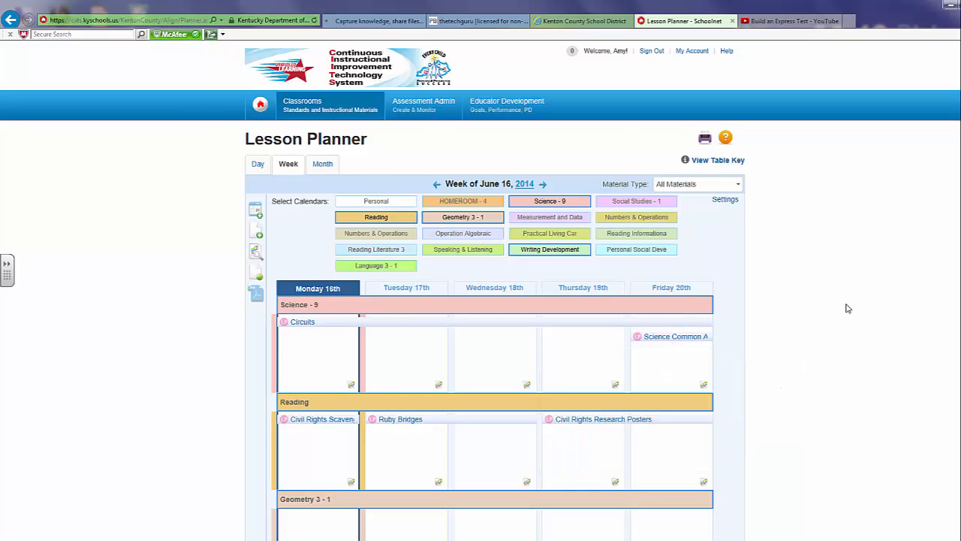
- Add a School Event named "Assembly" on Wednesday 18th in the Geometry 3 - 1 calendar
{"action": "scroll", "coordinate": [843, 307], "scroll_direction": "down", "scroll_amount": 1}
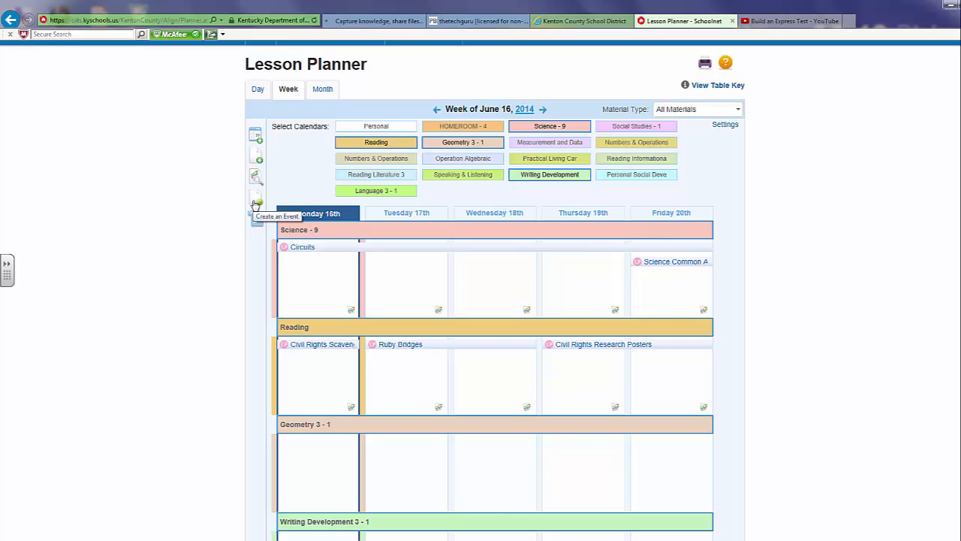
{"action": "left_click", "coordinate": [256, 202]}
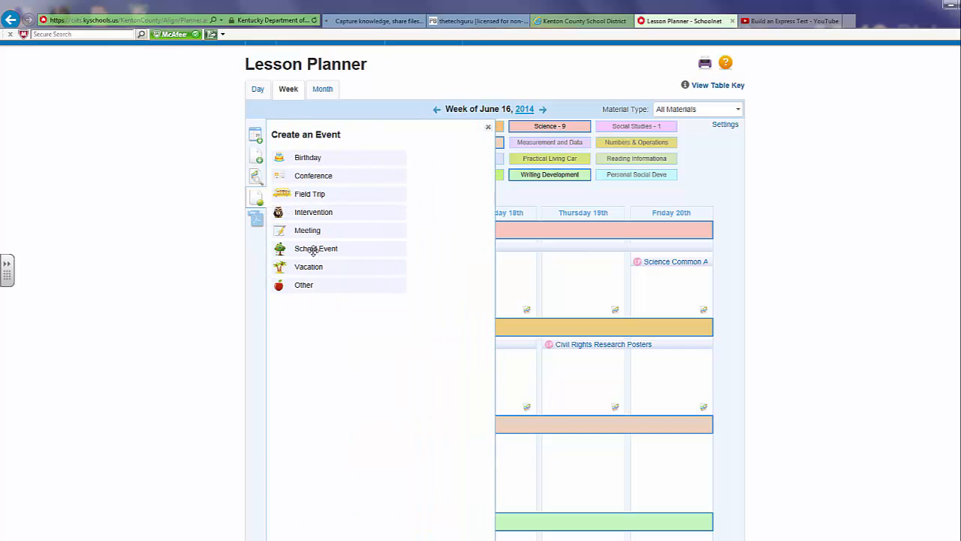
{"action": "left_click_drag", "start_coordinate": [313, 250], "coordinate": [455, 487]}
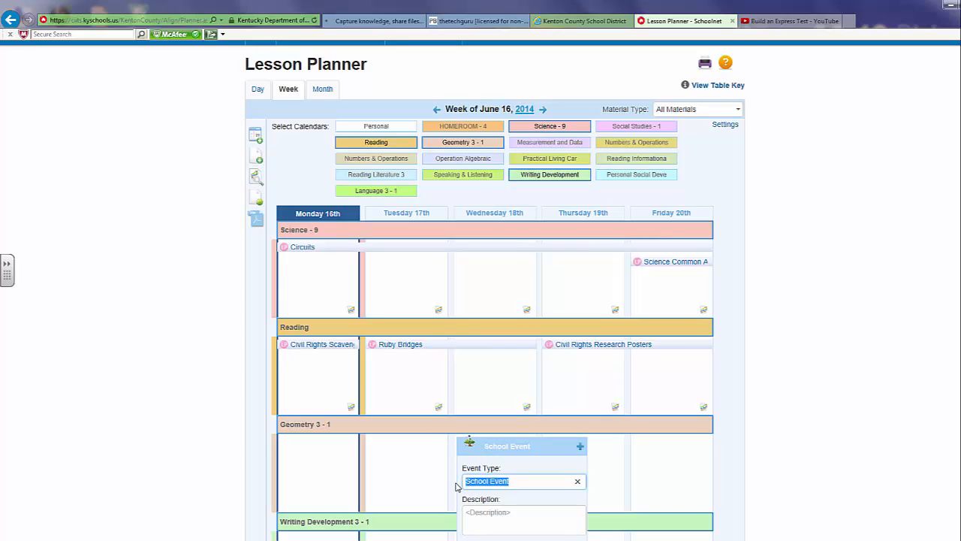
{"action": "type", "text": "Assembly"}
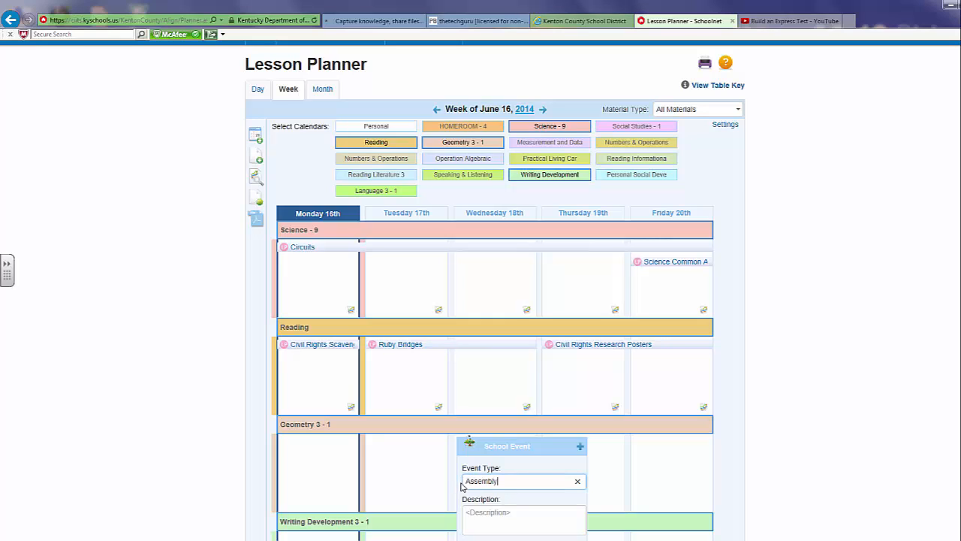
{"action": "left_click", "coordinate": [581, 448]}
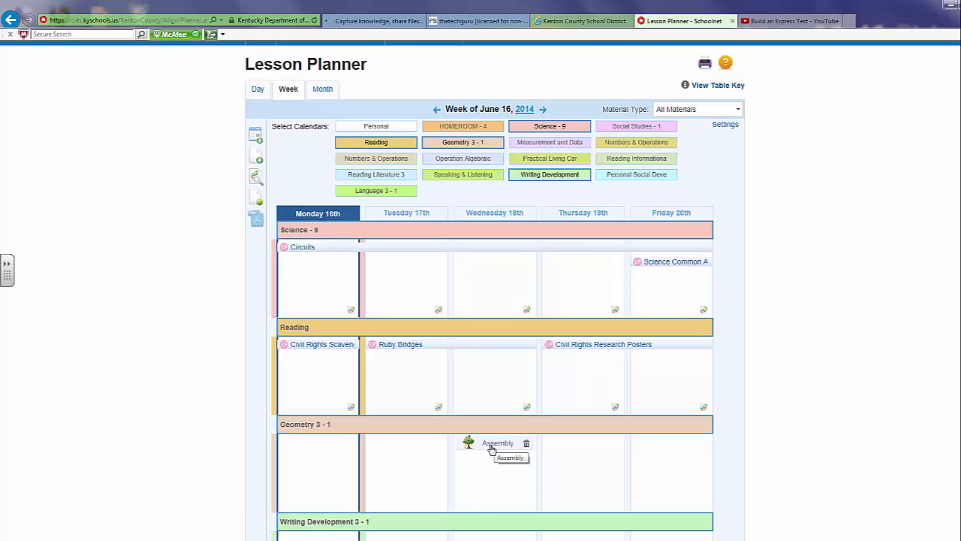
- Create a PDF of all materials for all days of the week in the Reading section
{"action": "left_click", "coordinate": [256, 223]}
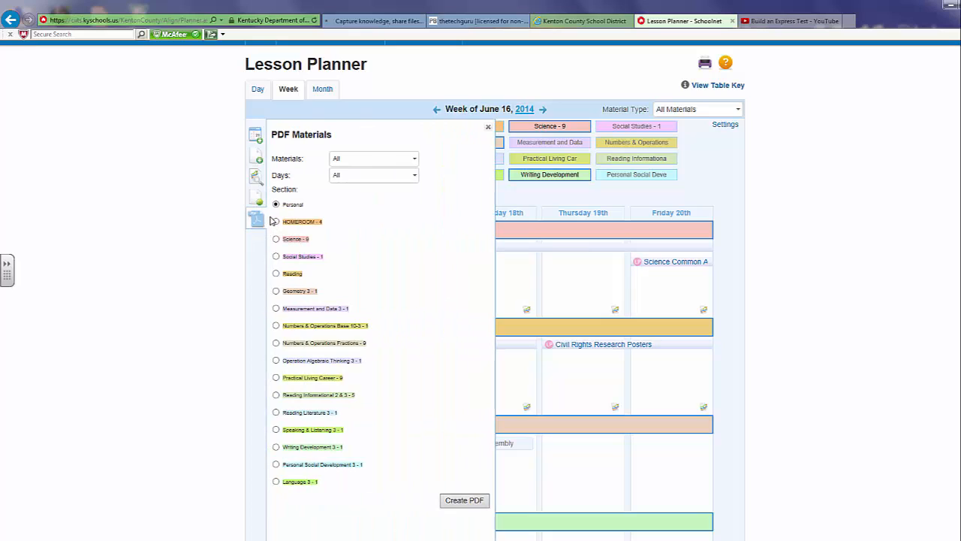
{"action": "left_click", "coordinate": [276, 274]}
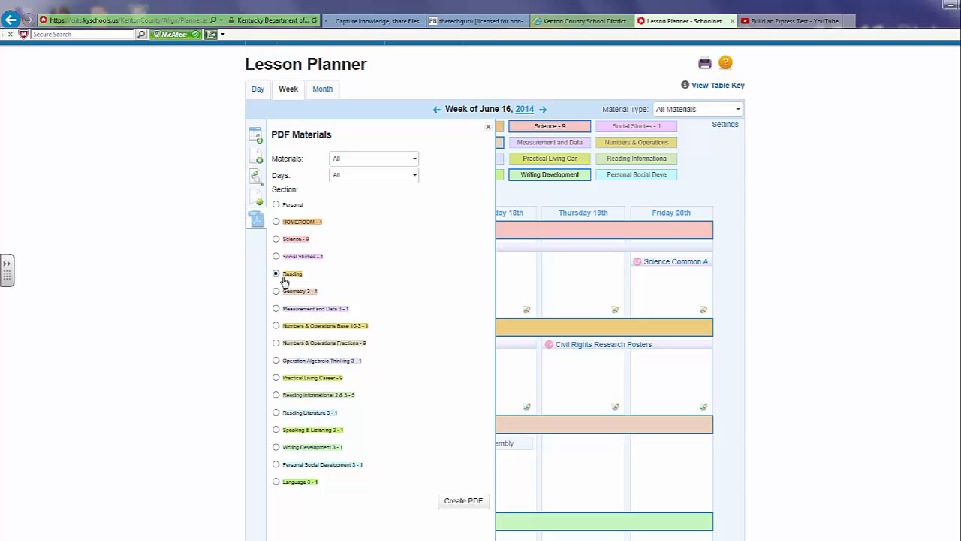
{"action": "left_click", "coordinate": [454, 505]}
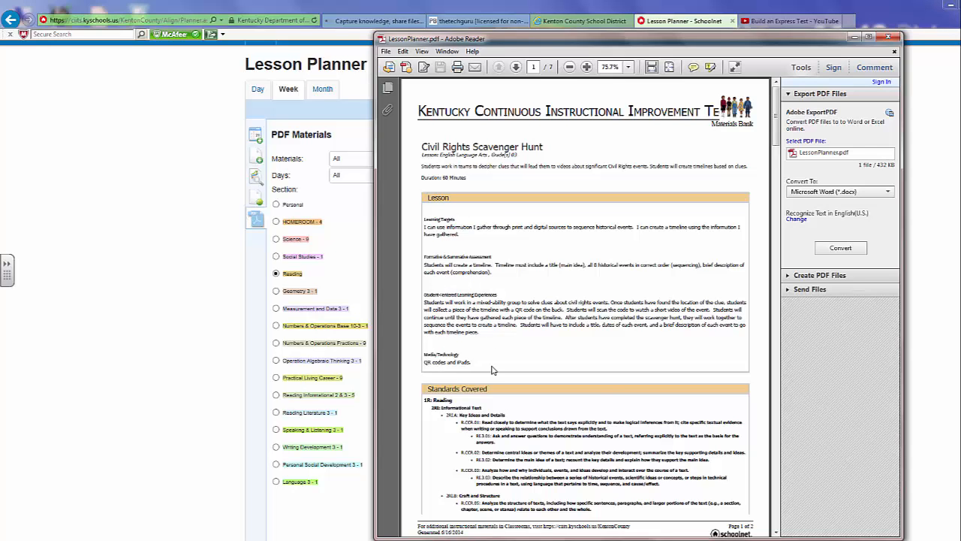
- Read through the generated lesson planner PDF, examining each Reading lesson's plan, covered standards and additional properties
{"action": "scroll", "coordinate": [492, 365], "scroll_direction": "down", "scroll_amount": 5}
{"action": "scroll", "coordinate": [492, 366], "scroll_direction": "down", "scroll_amount": 2}
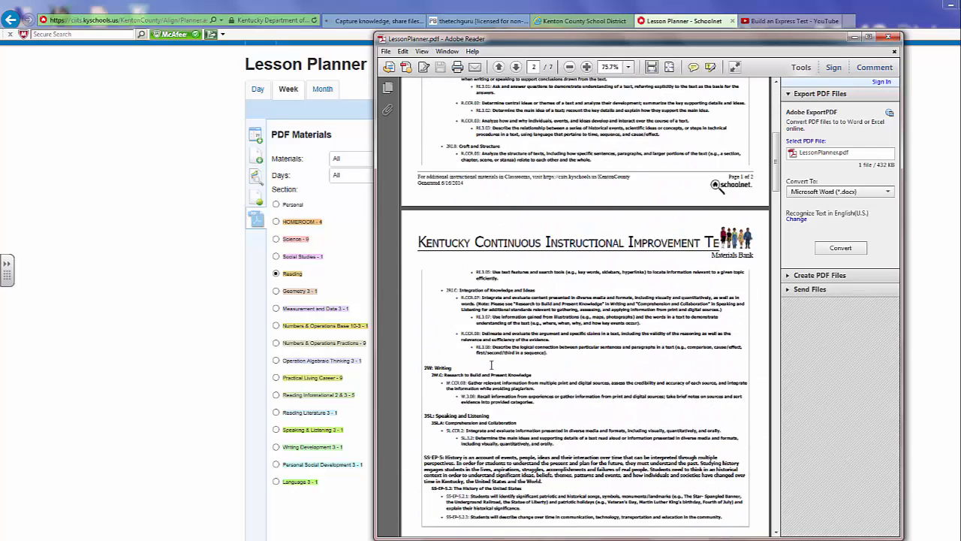
{"action": "scroll", "coordinate": [492, 365], "scroll_direction": "down", "scroll_amount": 2}
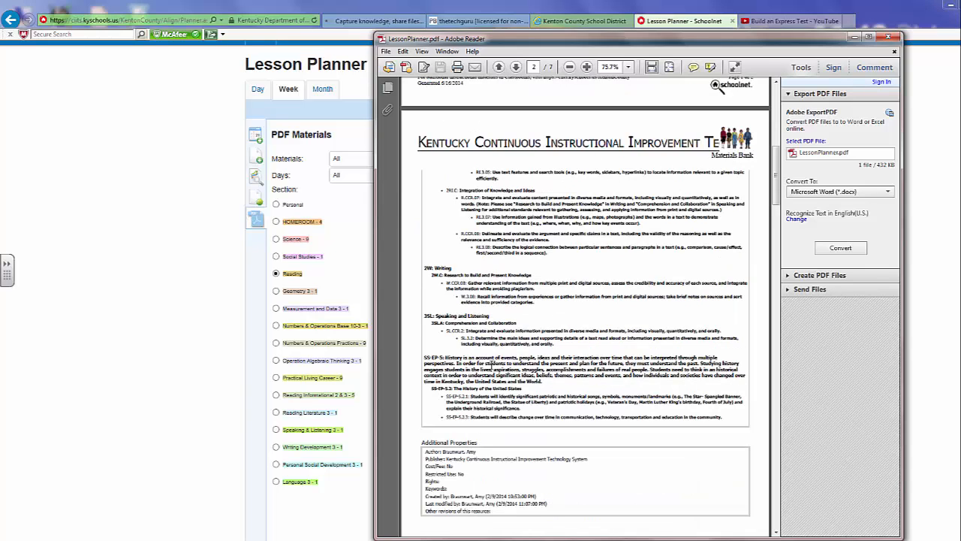
{"action": "scroll", "coordinate": [492, 364], "scroll_direction": "up", "scroll_amount": 4}
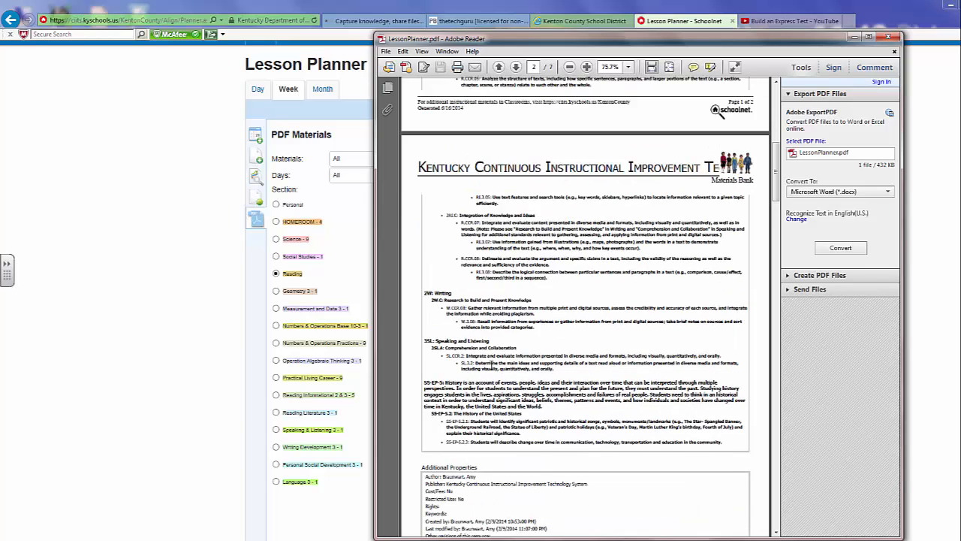
{"action": "scroll", "coordinate": [492, 366], "scroll_direction": "up", "scroll_amount": 1}
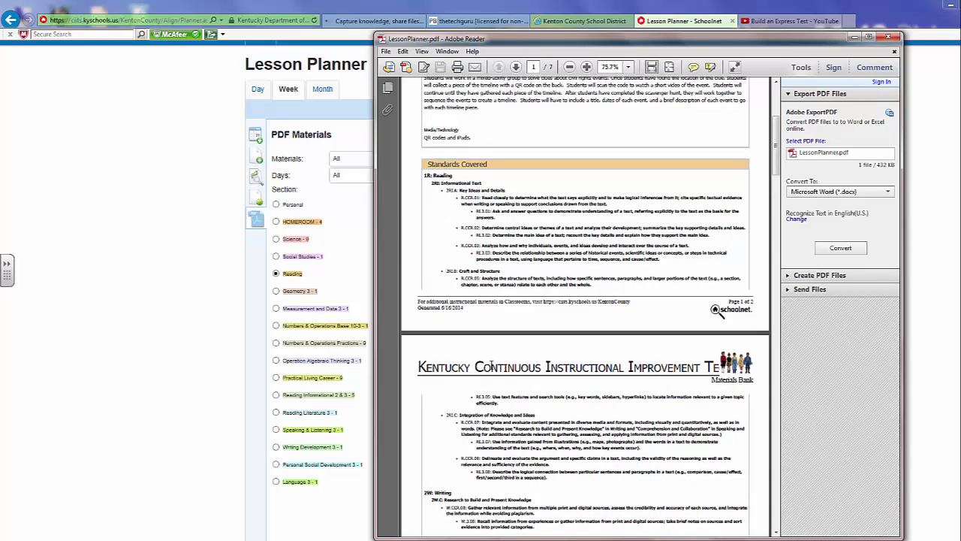
{"action": "scroll", "coordinate": [492, 365], "scroll_direction": "down", "scroll_amount": 5}
{"action": "scroll", "coordinate": [492, 366], "scroll_direction": "down", "scroll_amount": 8}
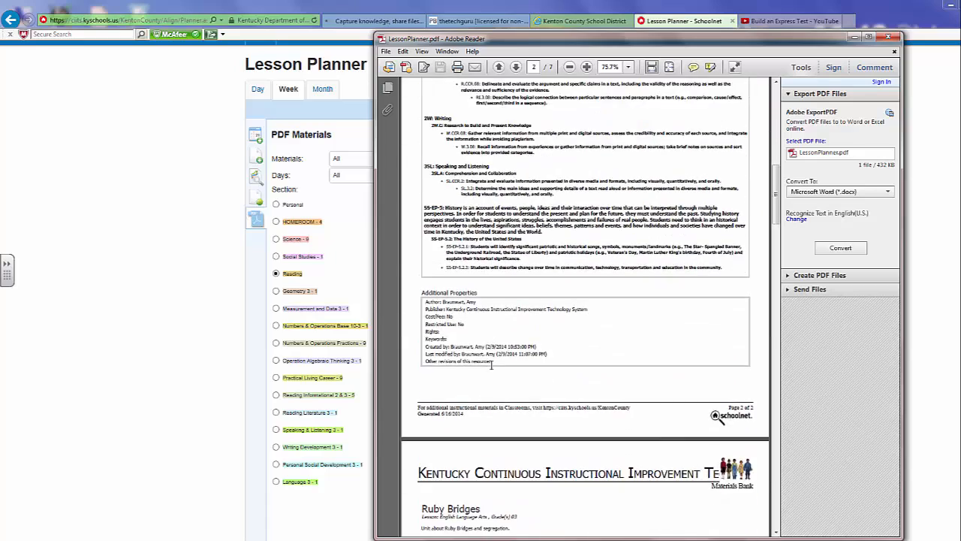
{"action": "scroll", "coordinate": [491, 366], "scroll_direction": "down", "scroll_amount": 14}
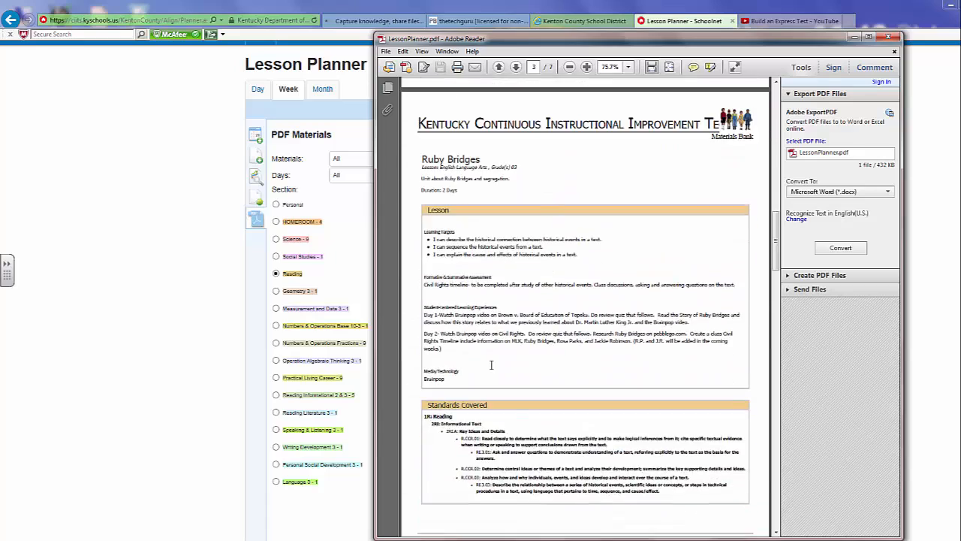
{"action": "scroll", "coordinate": [492, 369], "scroll_direction": "down", "scroll_amount": 12}
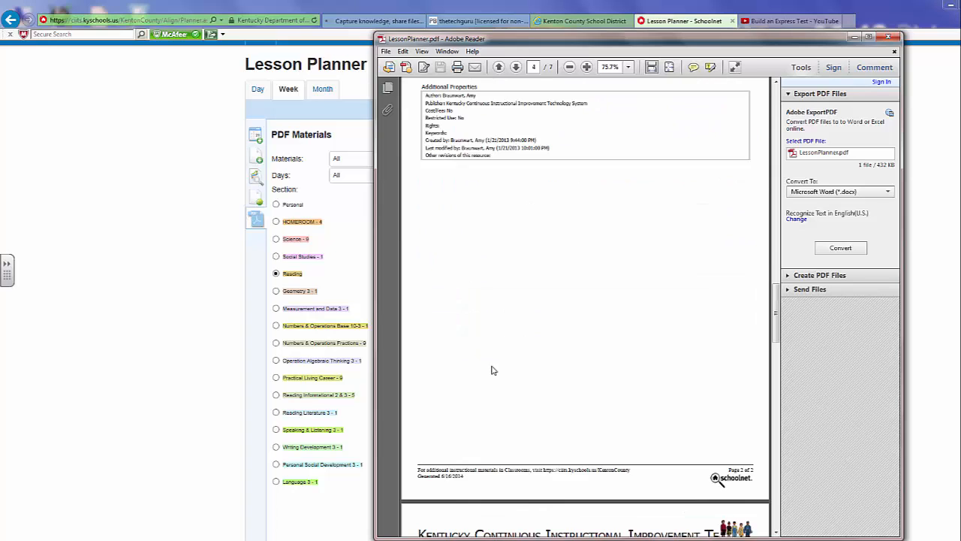
{"action": "scroll", "coordinate": [492, 370], "scroll_direction": "down", "scroll_amount": 14}
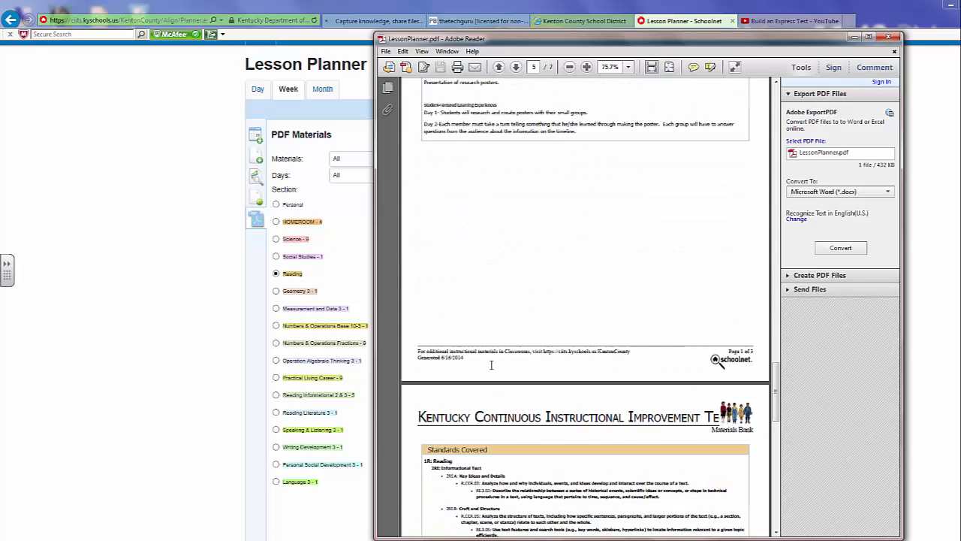
{"action": "scroll", "coordinate": [492, 370], "scroll_direction": "down", "scroll_amount": 5}
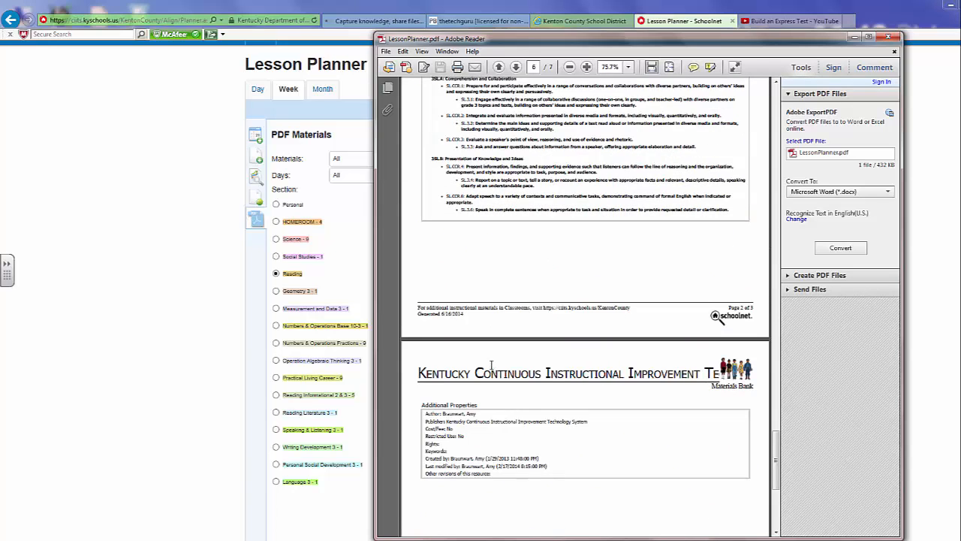